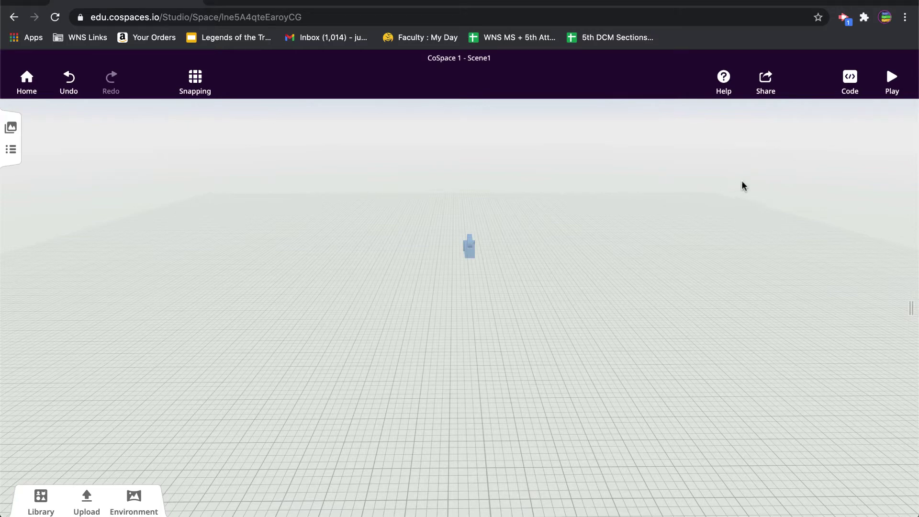
Step: Zoom out and orbit the view around the empty grid with its default figure
scroll(694, 330, "down", 5)
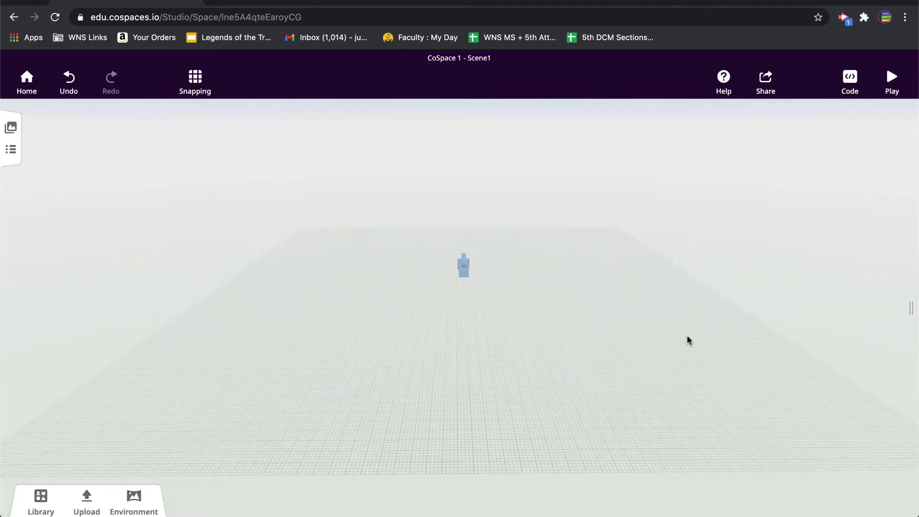
left_click_drag(661, 328, 651, 359)
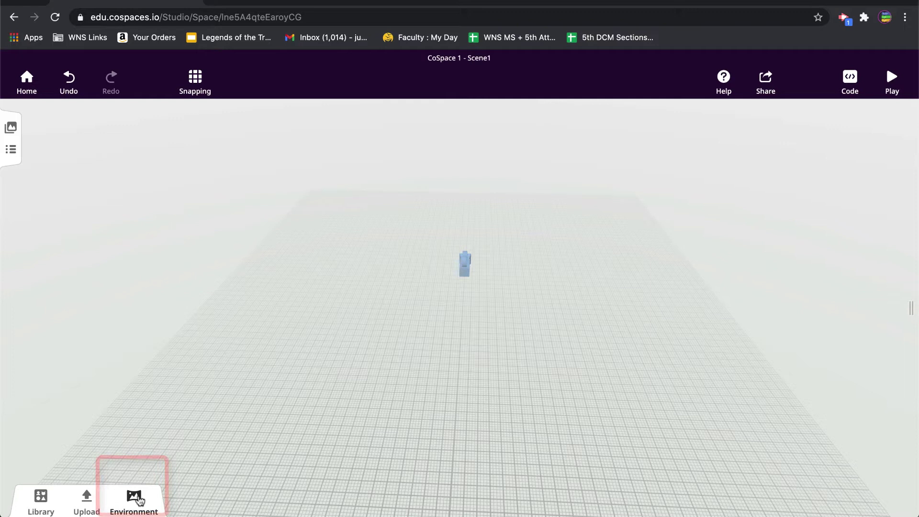
Step: Change the scene's environment to the savanna landscape from Select environment
left_click(134, 500)
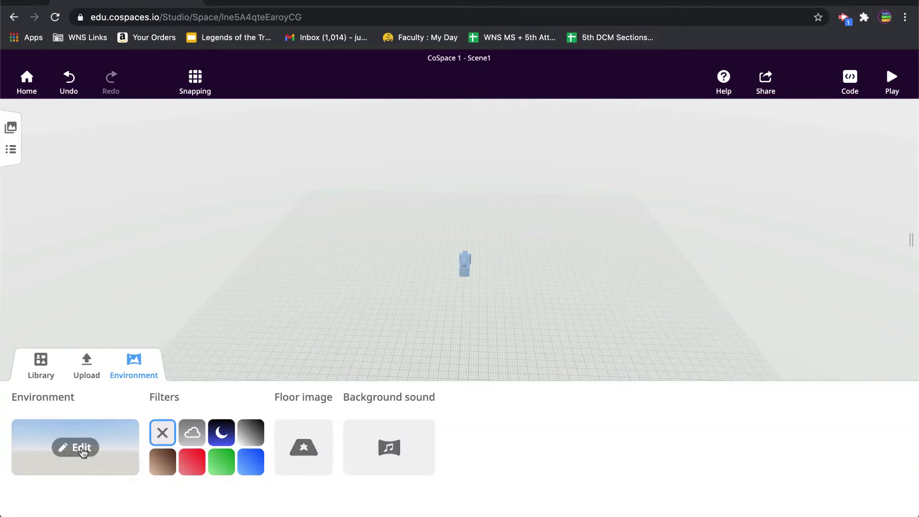
left_click(82, 448)
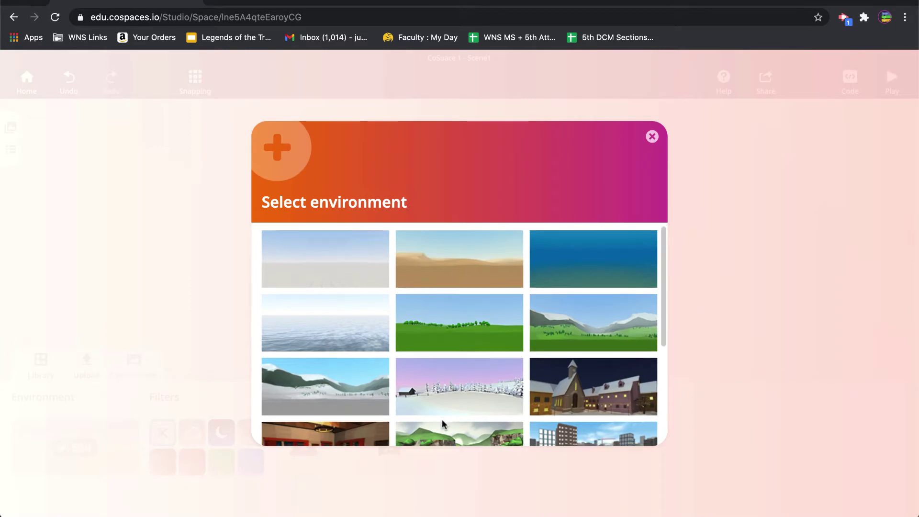
scroll(441, 418, "down", 3)
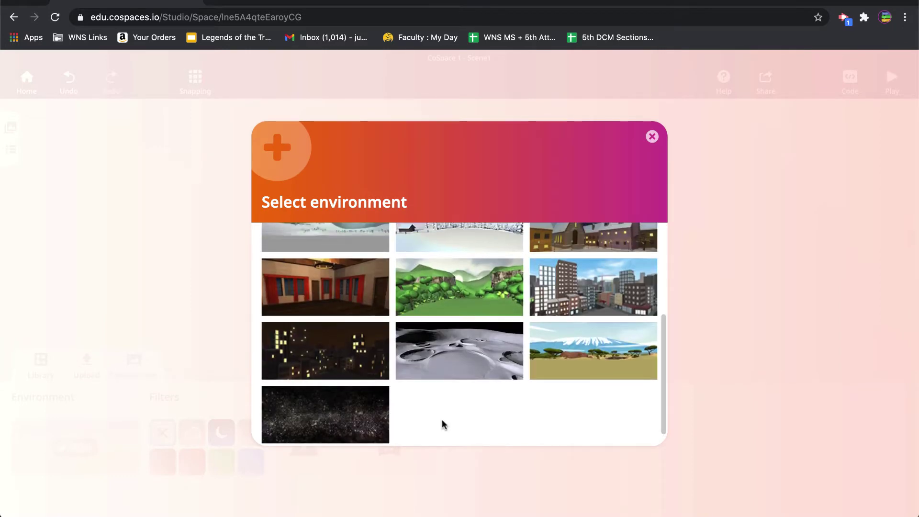
scroll(441, 419, "up", 3)
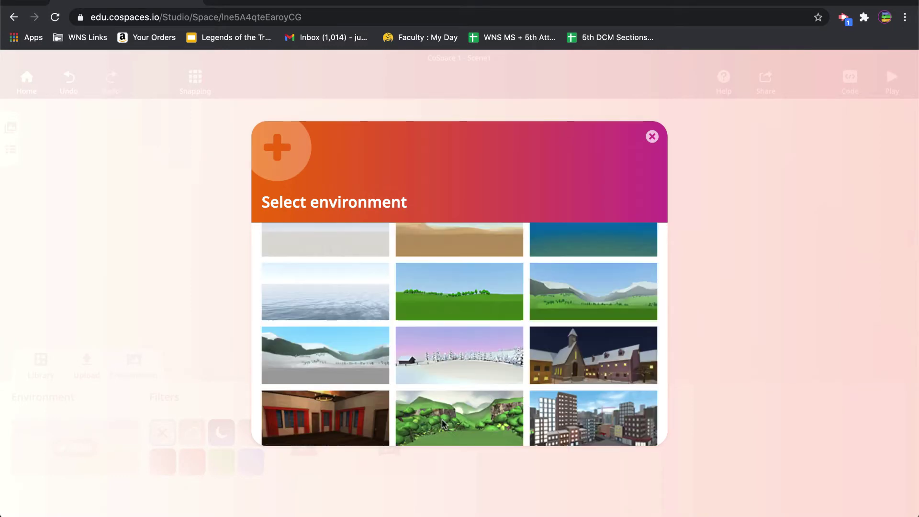
scroll(441, 418, "down", 3)
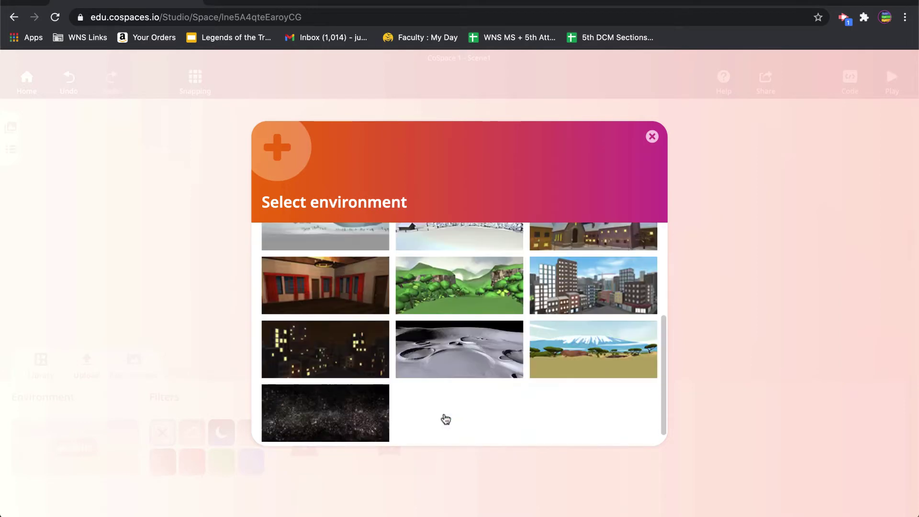
left_click(621, 348)
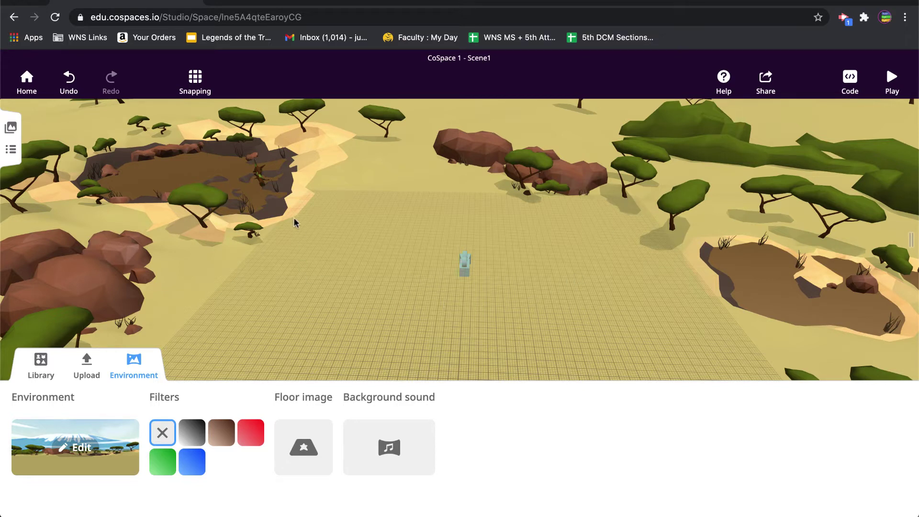
Step: Orbit the view around the grid to see the savanna's acacias and rocks
left_click_drag(578, 298, 538, 315)
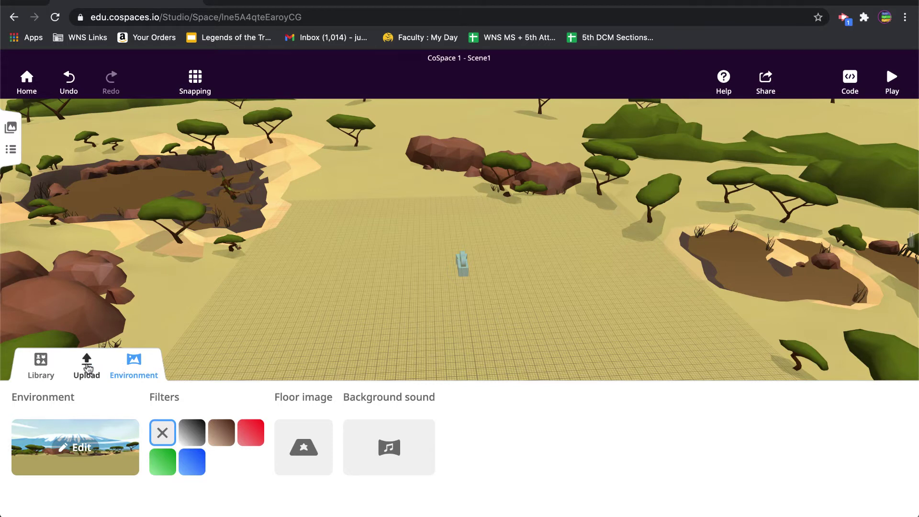
Step: Place the third People character, a girl in a blue skirt, on the ground
left_click(41, 368)
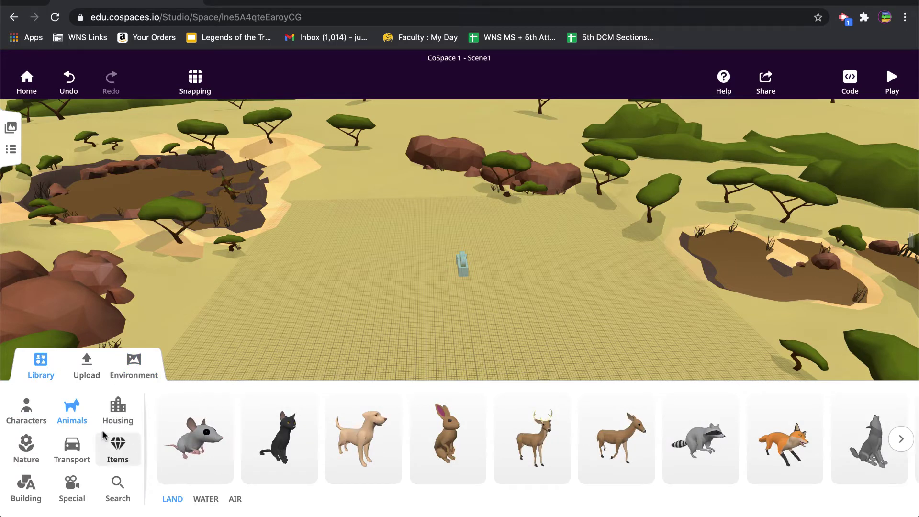
left_click(26, 408)
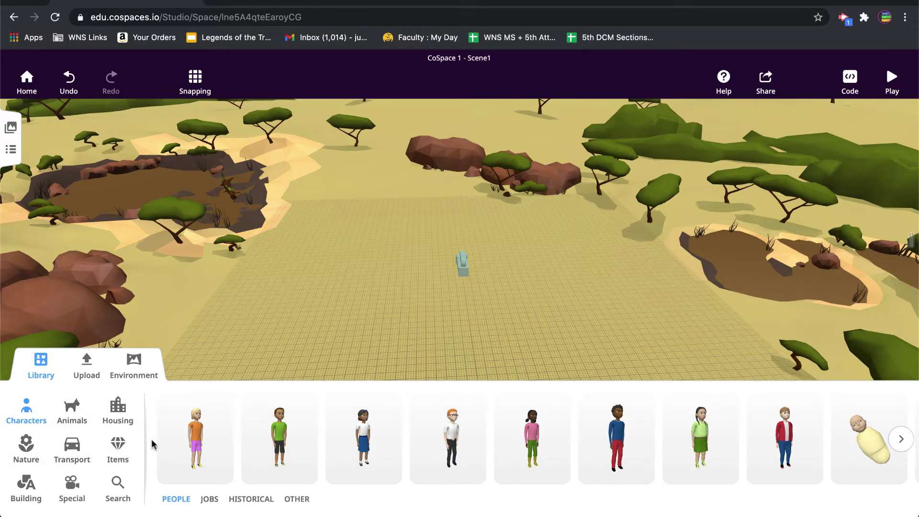
left_click_drag(363, 434, 370, 316)
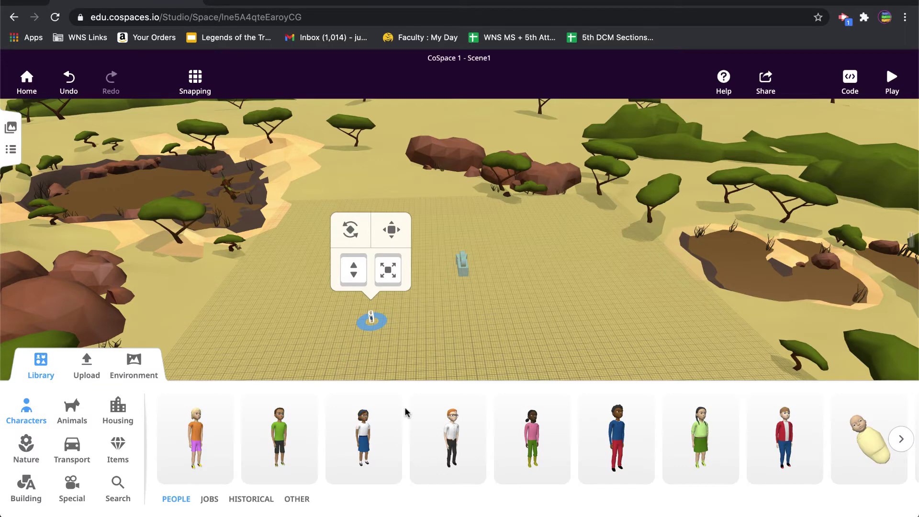
Step: Deselect the girl and orbit the view to look over the savanna scene
key("Left")
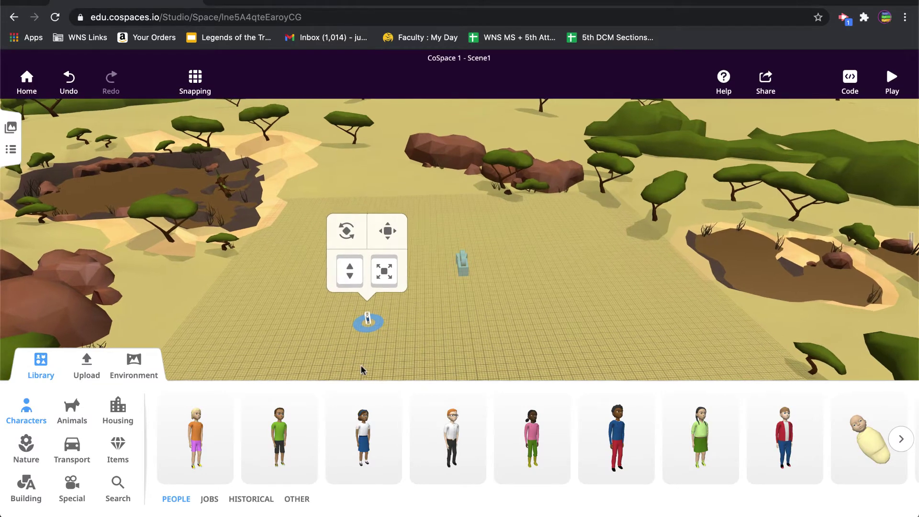
left_click(502, 329)
key("Left")
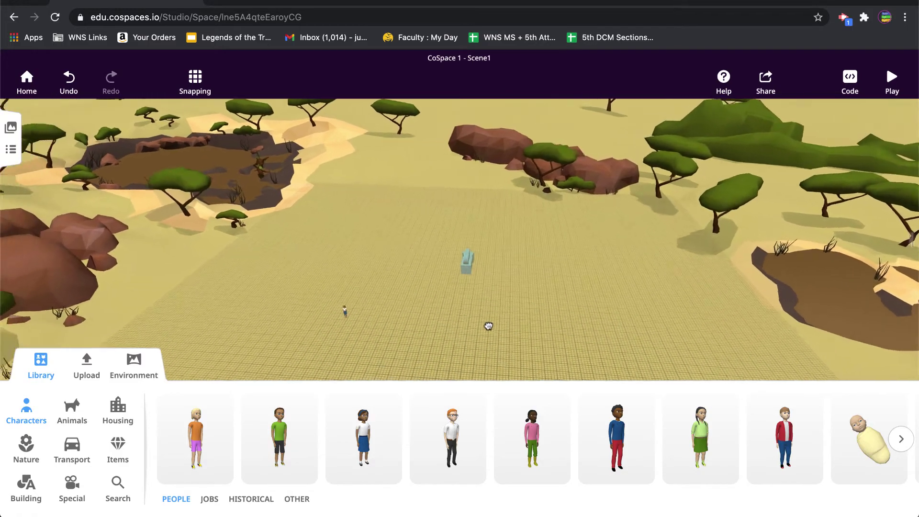
left_click_drag(465, 327, 510, 323)
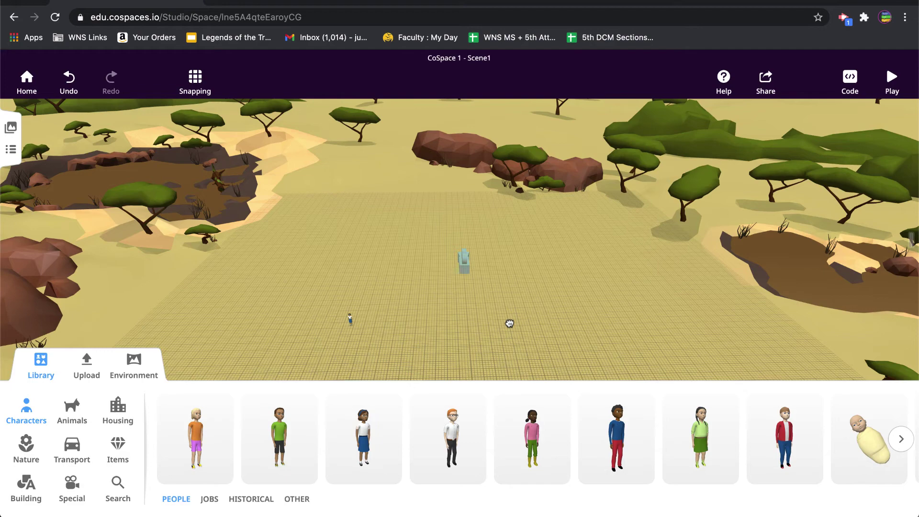
left_click_drag(370, 338, 474, 378)
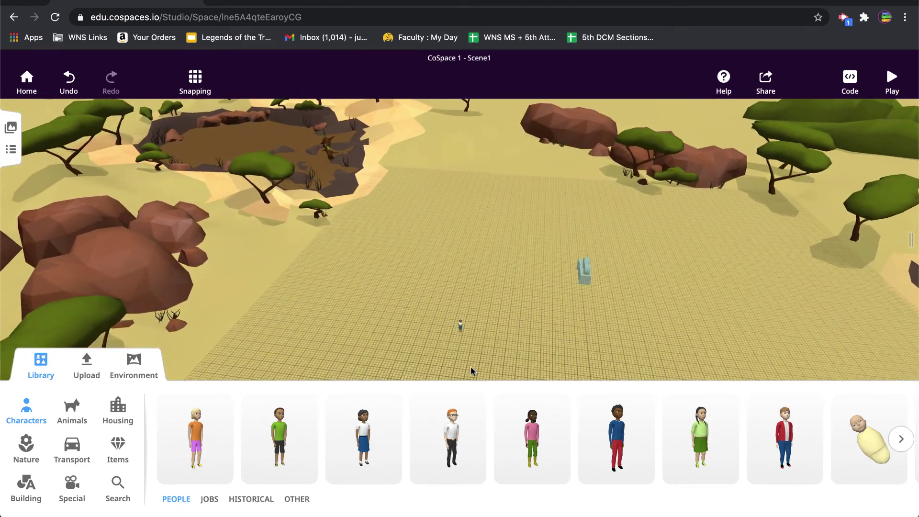
Step: Zoom in and enlarge the girl with the scale handle
scroll(471, 364, "up", 3)
scroll(517, 338, "down", 3)
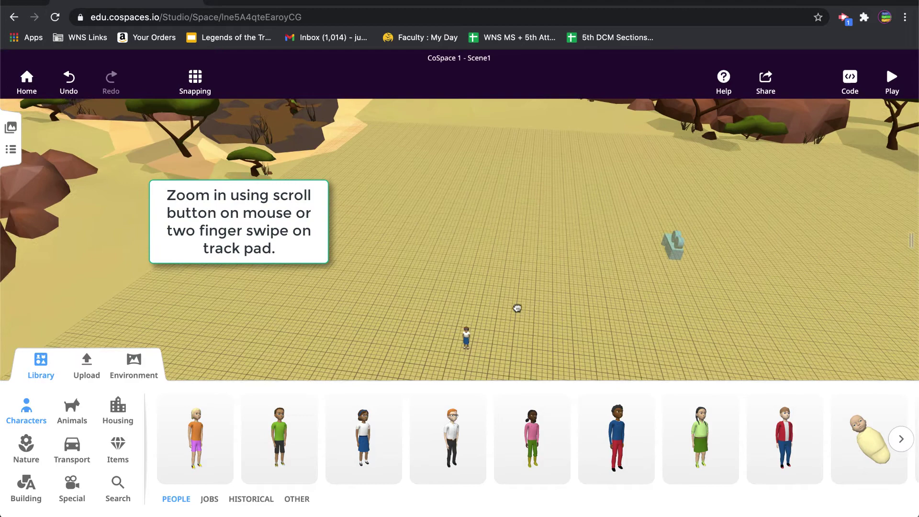
scroll(518, 321, "up", 2)
scroll(509, 335, "up", 2)
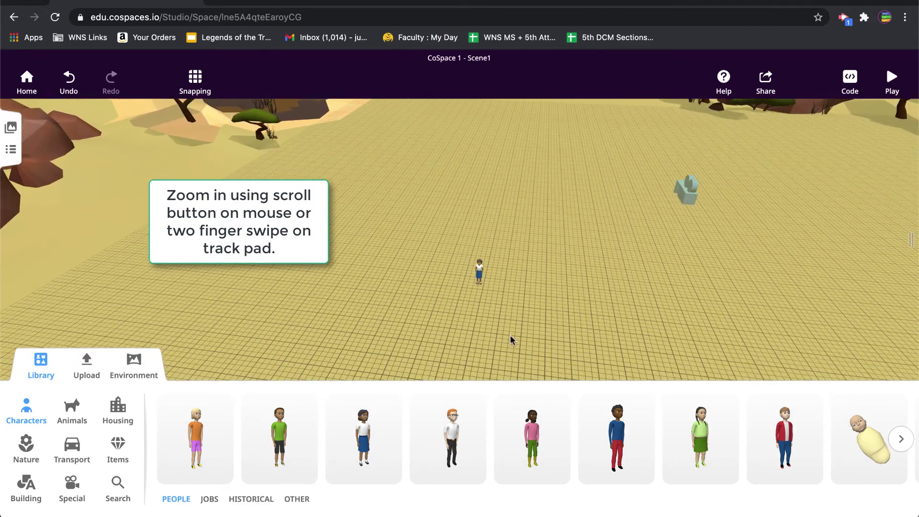
left_click(480, 274)
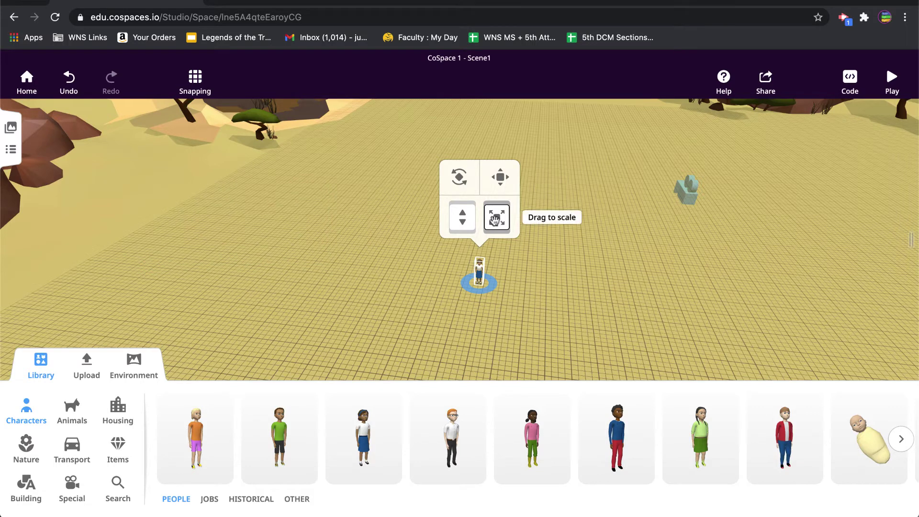
left_click_drag(496, 217, 458, 164)
Step: Move the girl farther back on the grid and turn her slightly sideways
left_click(459, 127)
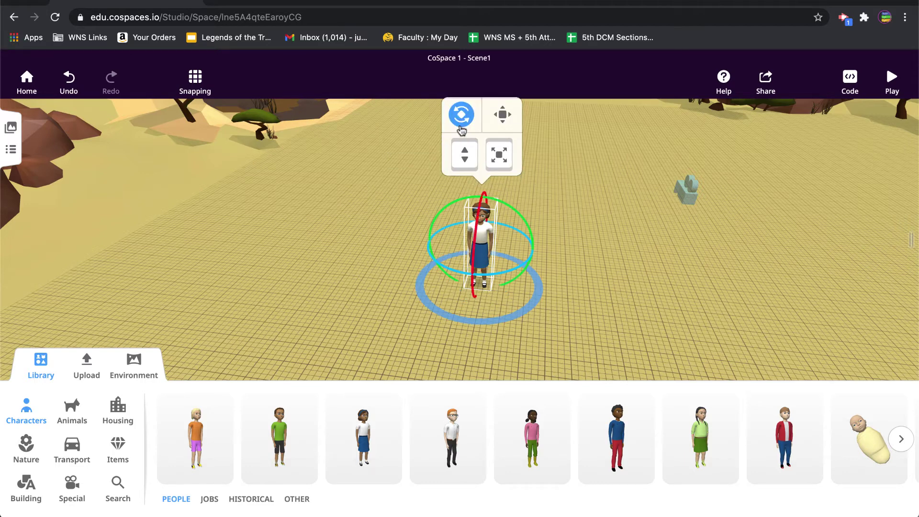
left_click(502, 115)
left_click_drag(477, 252, 431, 209)
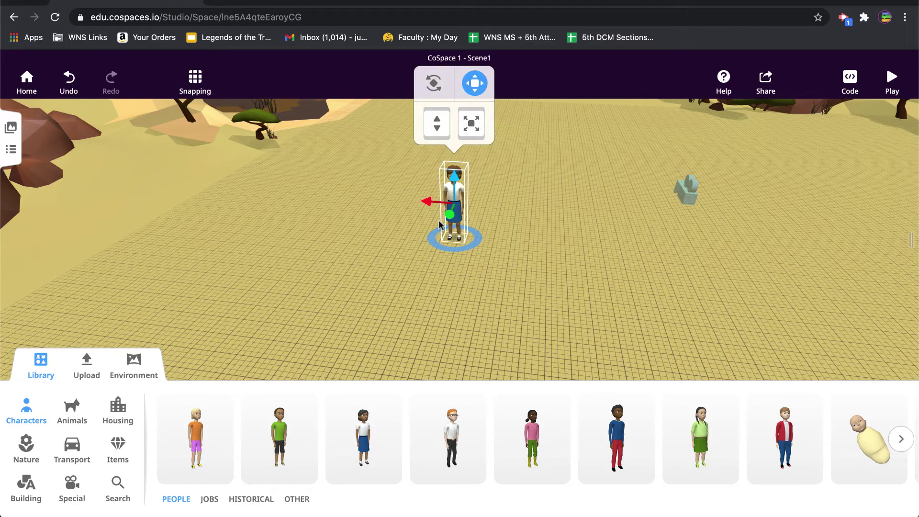
left_click(463, 213)
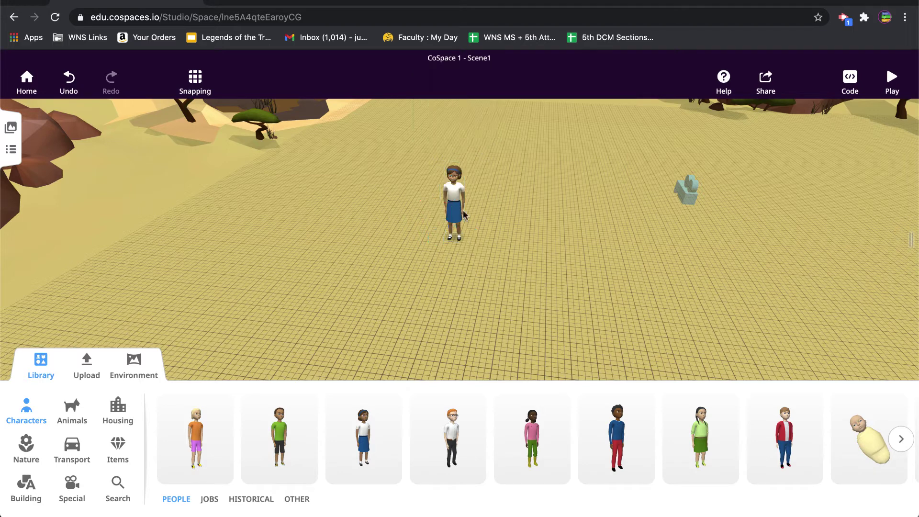
mouse_move(448, 255)
left_mouse_down()
mouse_move(466, 253)
mouse_move(440, 251)
mouse_move(473, 247)
mouse_move(456, 250)
left_mouse_up()
left_click(503, 267)
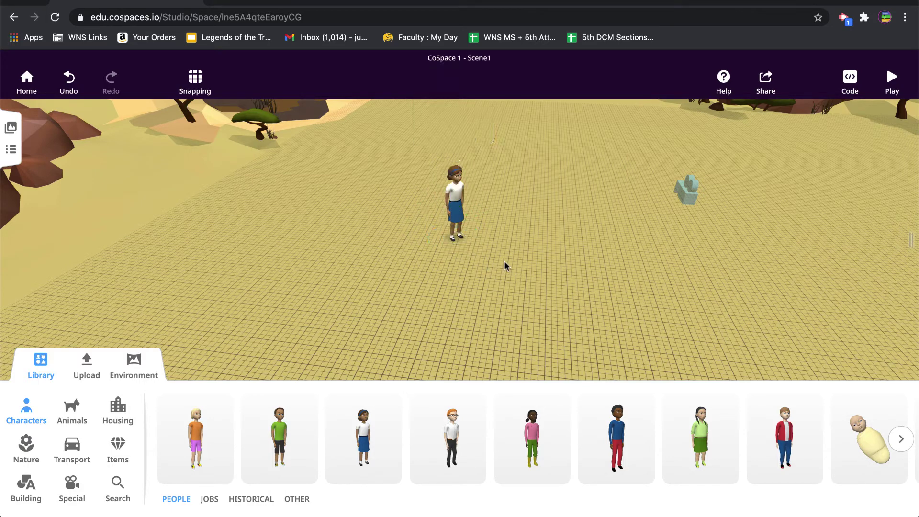
Step: Place a black cat from the Animals library on the ground beside the girl
left_click(80, 423)
left_click_drag(290, 429, 500, 282)
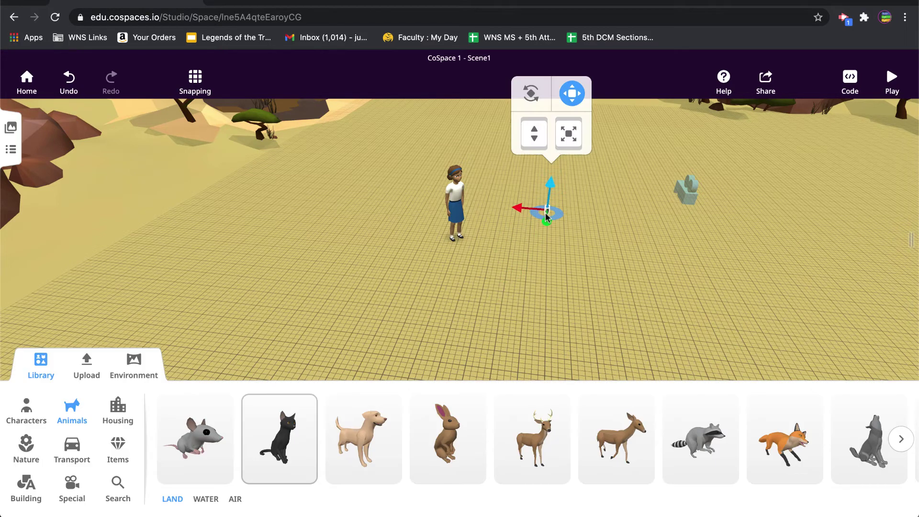
left_click(579, 144)
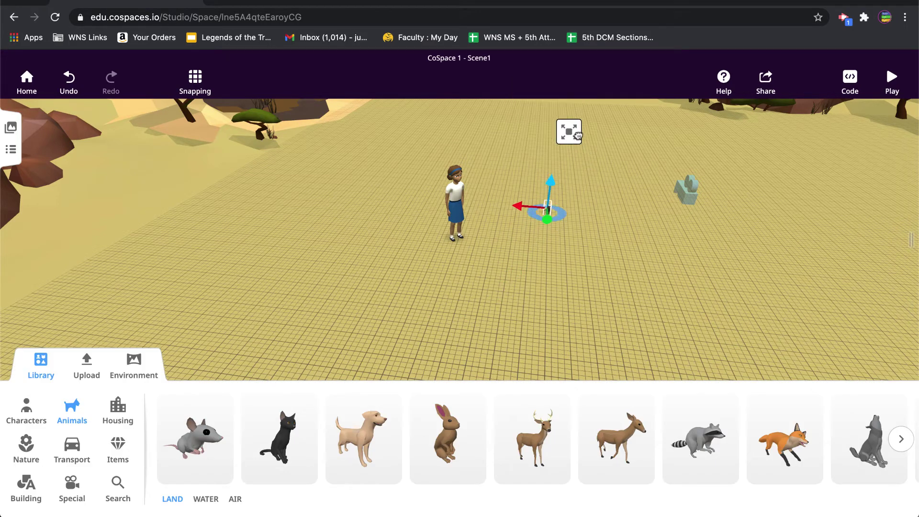
left_click(553, 276)
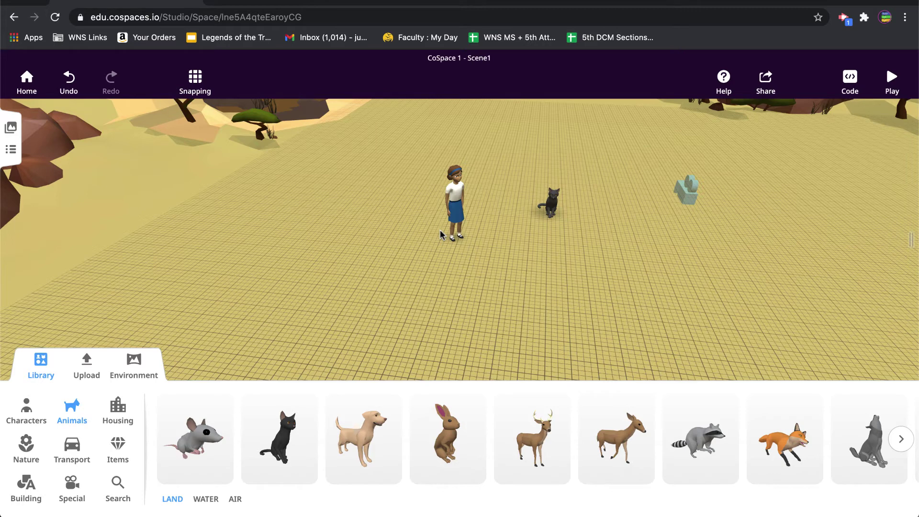
Step: Set the cat's animation to Play from its Animation menu
left_click(554, 204)
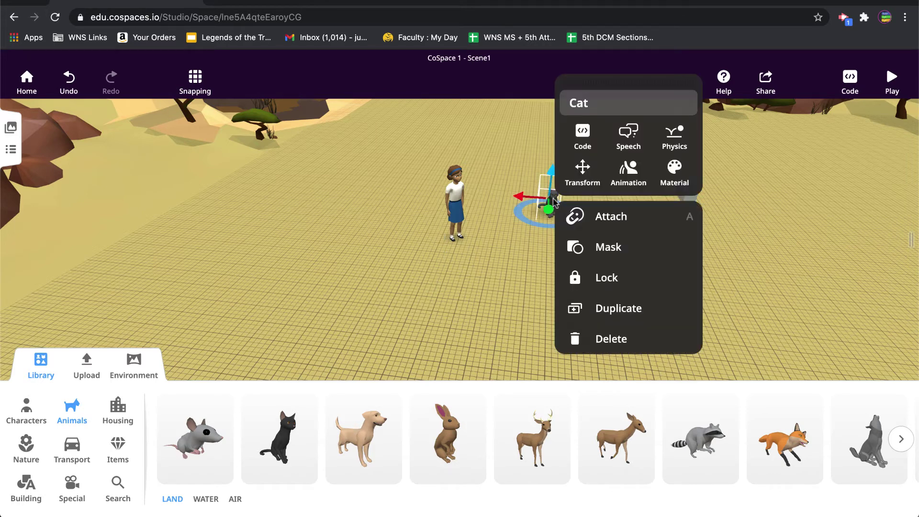
left_click(629, 171)
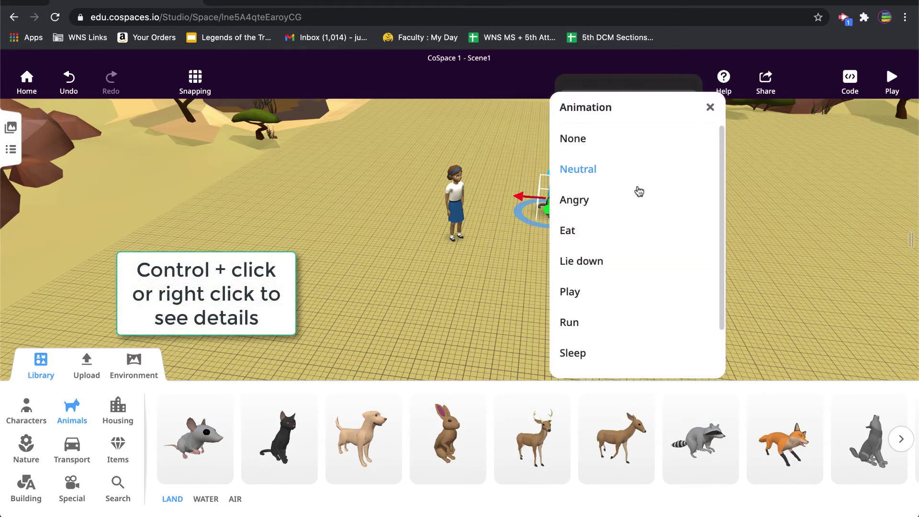
left_click(619, 298)
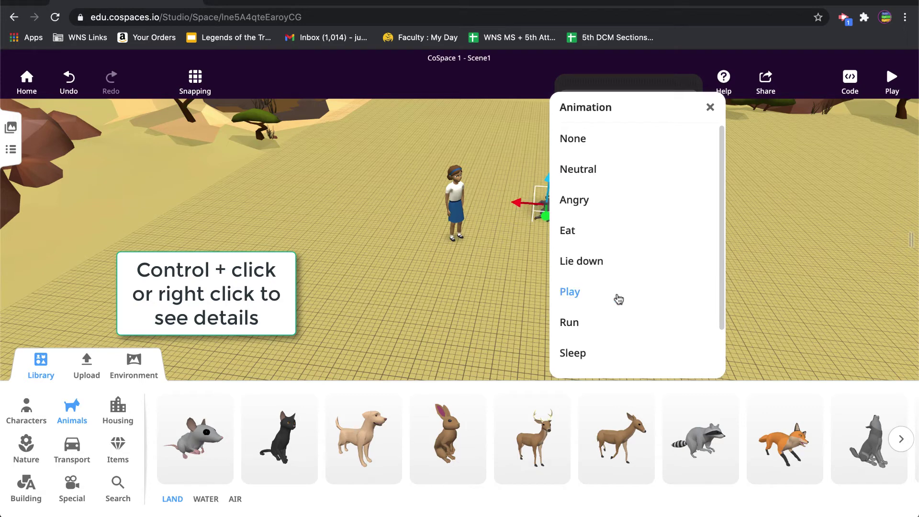
left_click(709, 107)
left_click(510, 260)
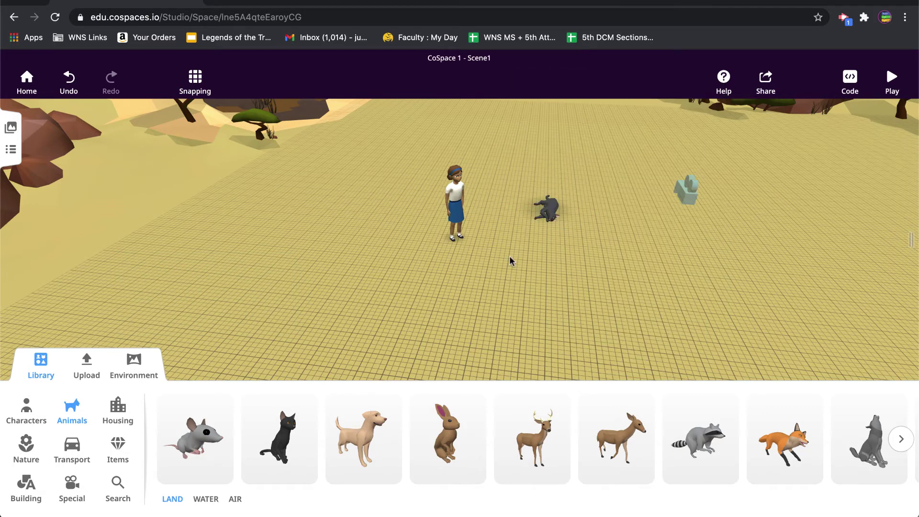
Step: Try the cat's Angry and Eat animations, then settle back on Play
left_click(557, 207)
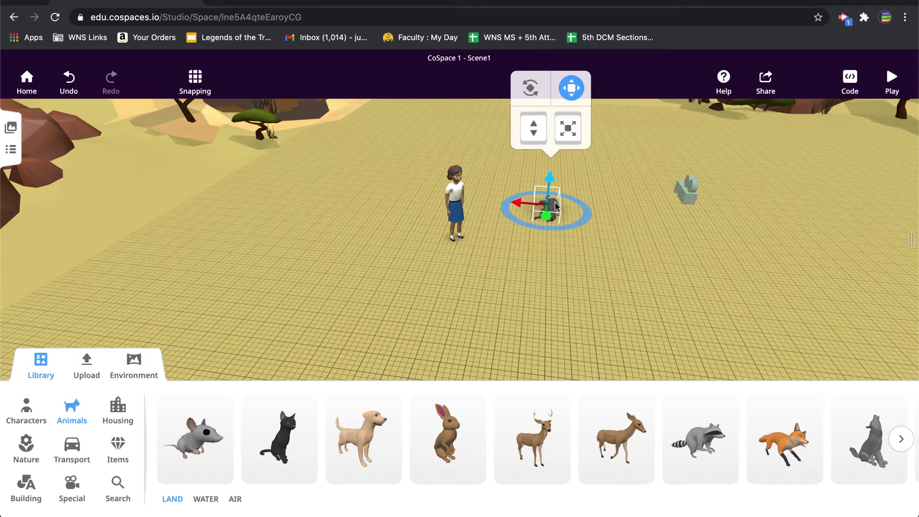
left_click(556, 206)
left_click(625, 175)
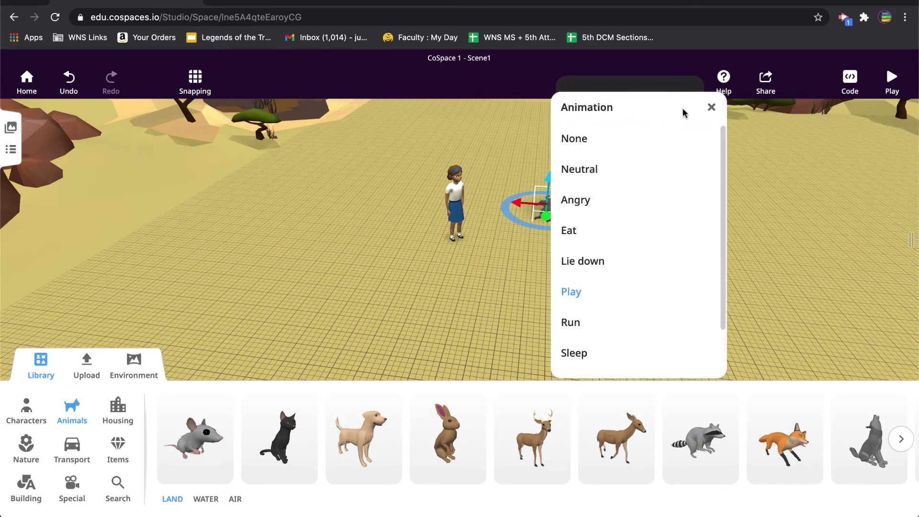
left_click(625, 206)
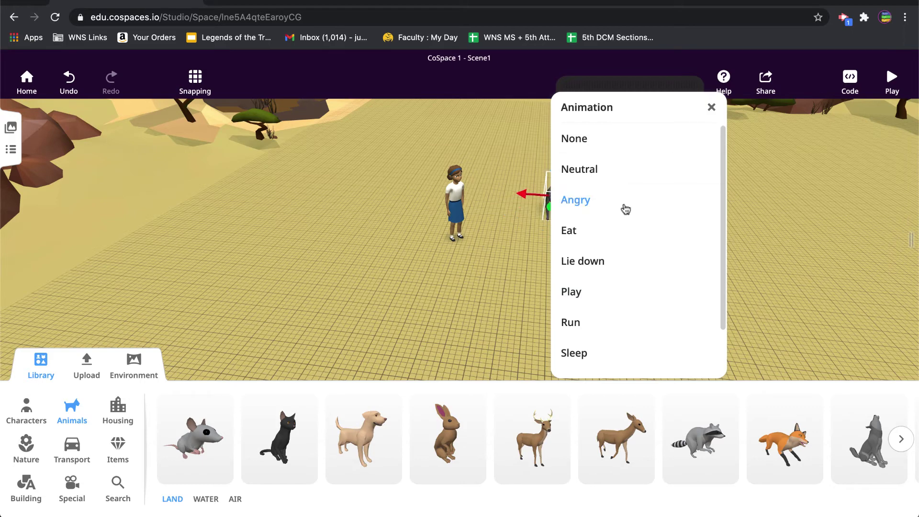
left_click(595, 242)
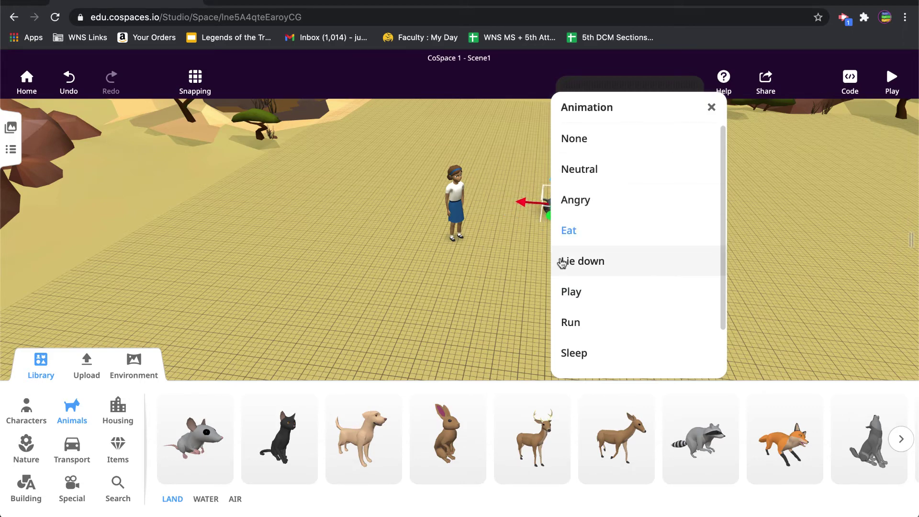
left_click(571, 287)
left_click(711, 107)
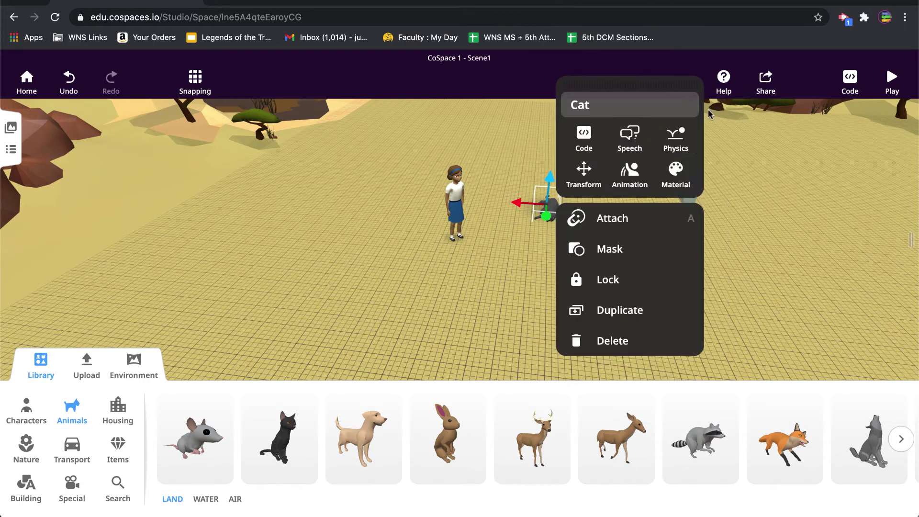
left_click(481, 272)
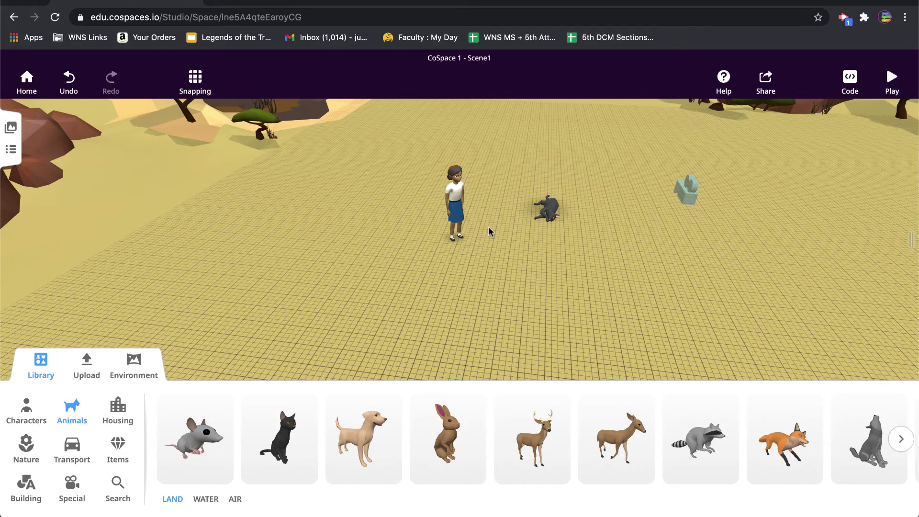
Step: Give the girl the Talk excited animation from her Actions list
left_click(456, 212)
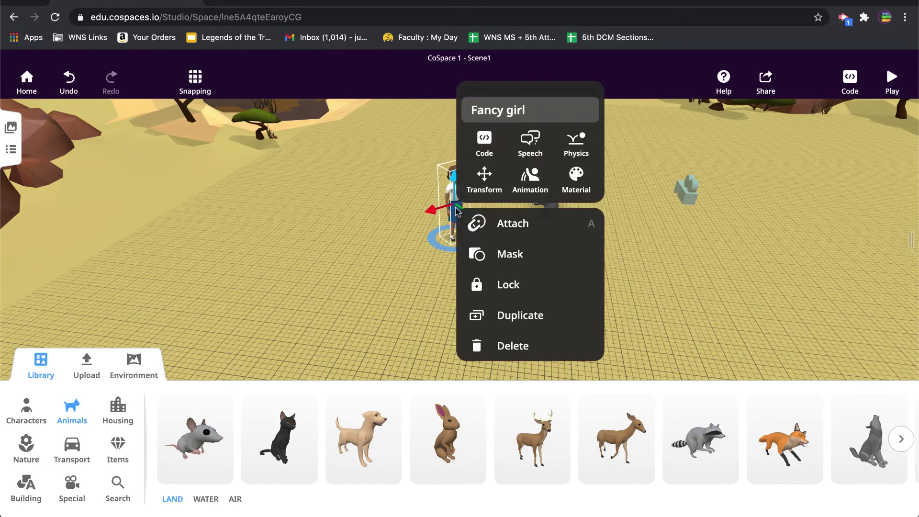
left_click(528, 190)
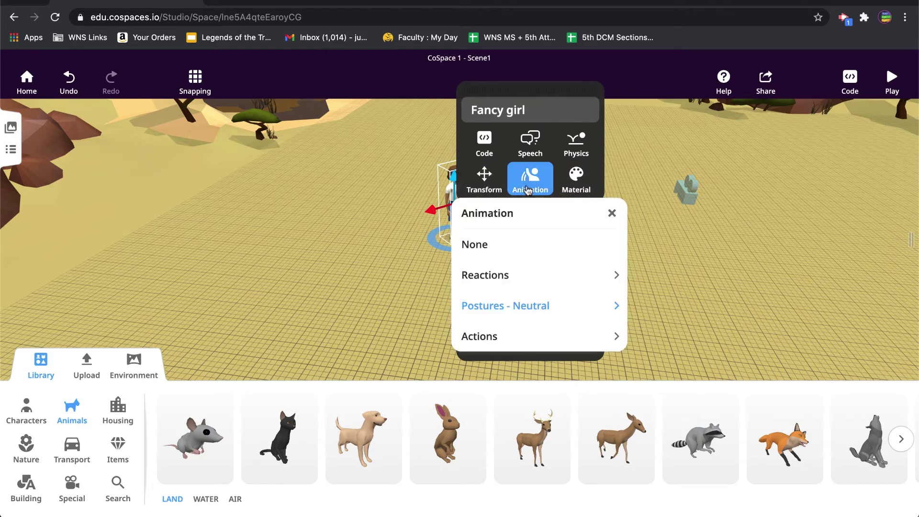
left_click(551, 336)
scroll(554, 338, "down", 5)
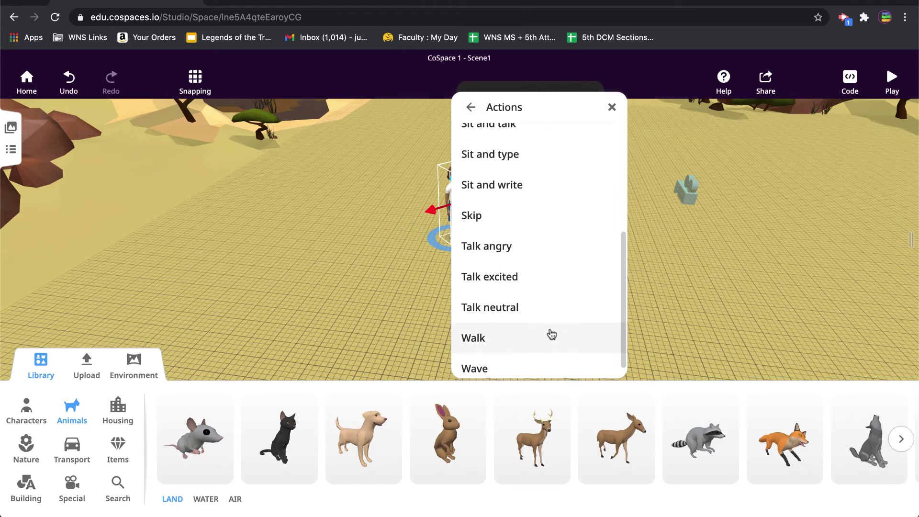
left_click(525, 285)
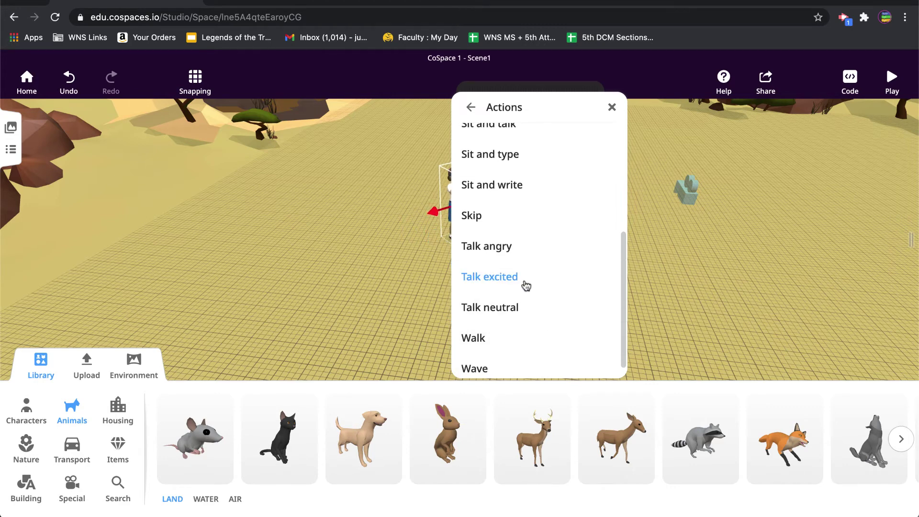
left_click(612, 108)
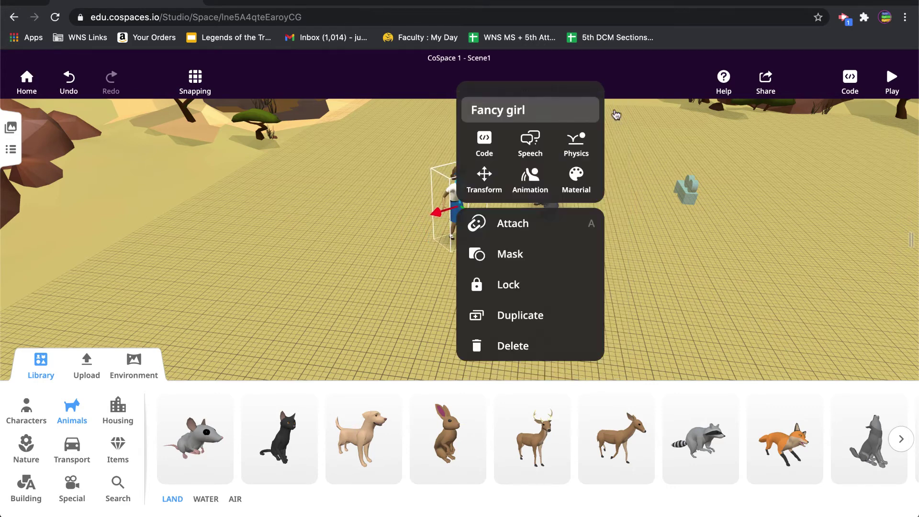
left_click(652, 242)
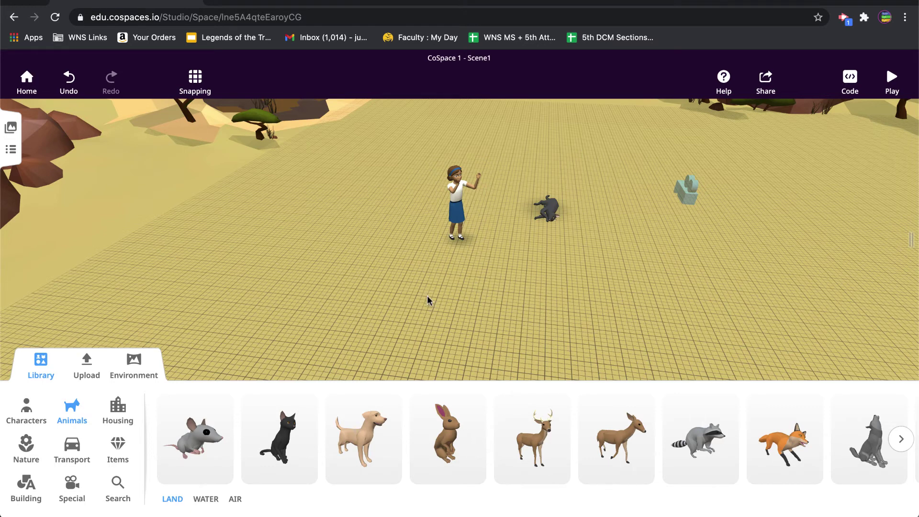
Step: Open and close the Code panel, then show the Upload tab's 3D model options
left_click(850, 84)
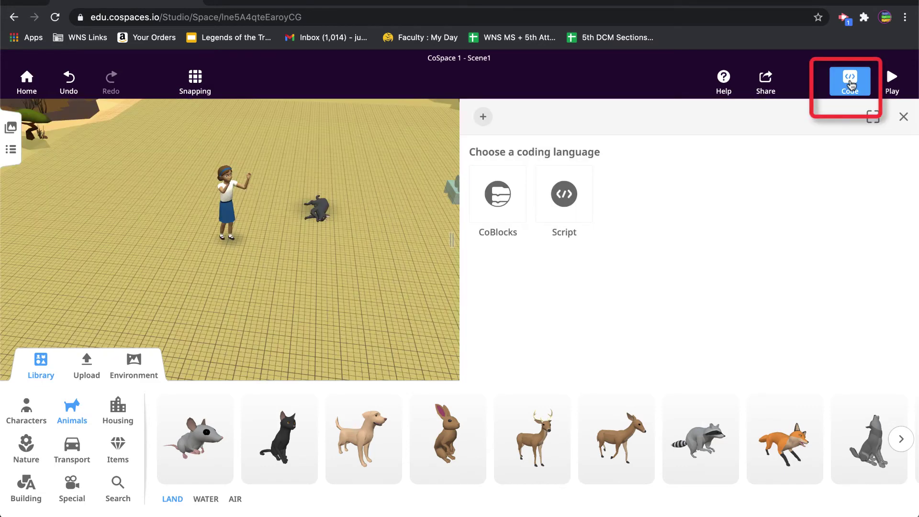
left_click(850, 84)
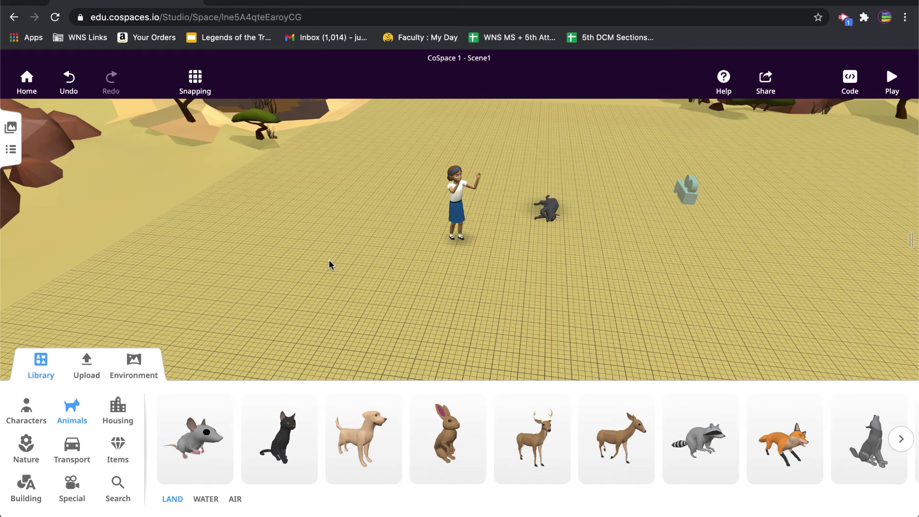
left_click(94, 372)
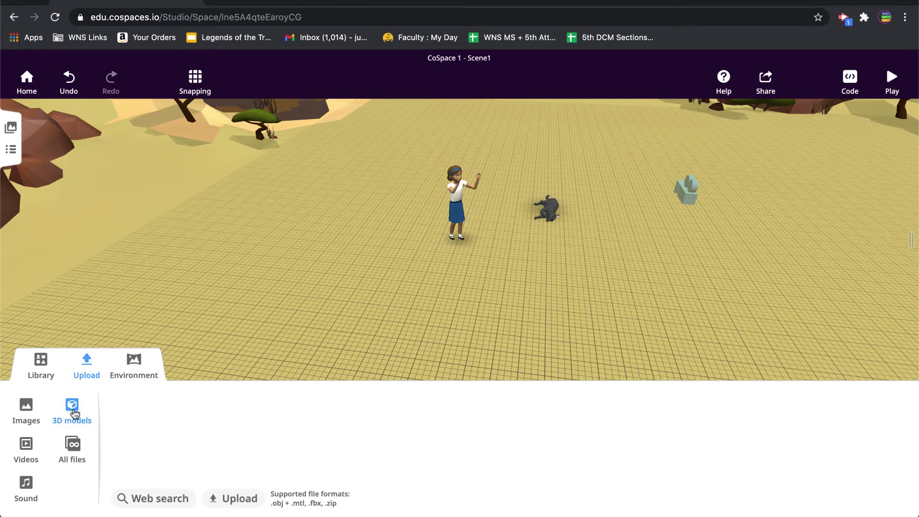
Step: Browse the Images, Videos and Sound upload options, then collapse the Library panel
left_click(38, 413)
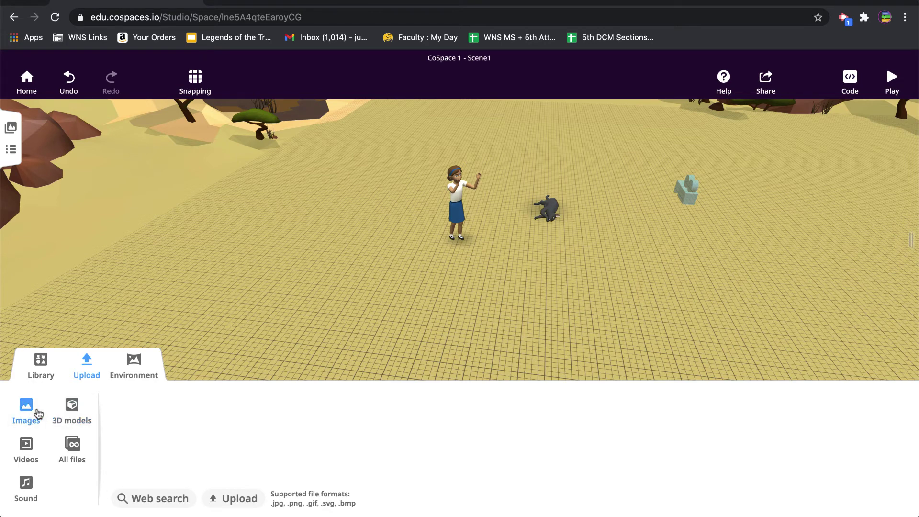
left_click(32, 460)
left_click(26, 486)
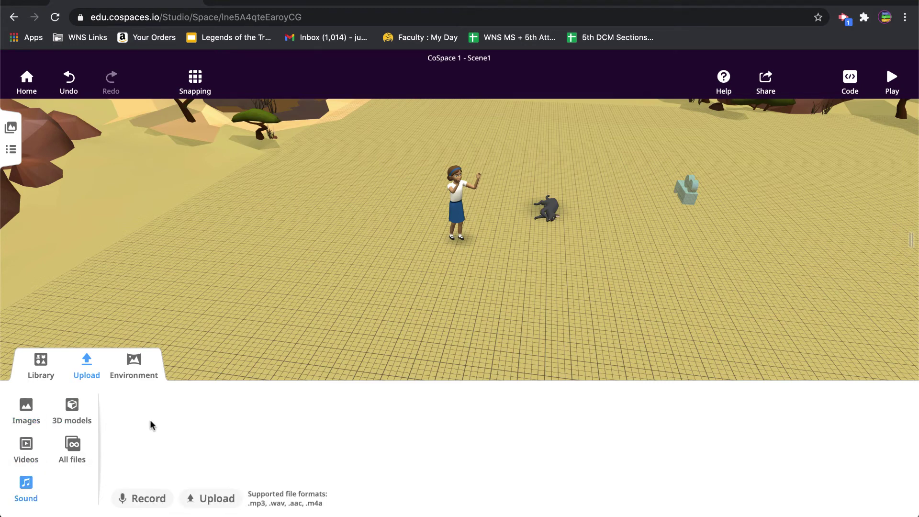
left_click(49, 369)
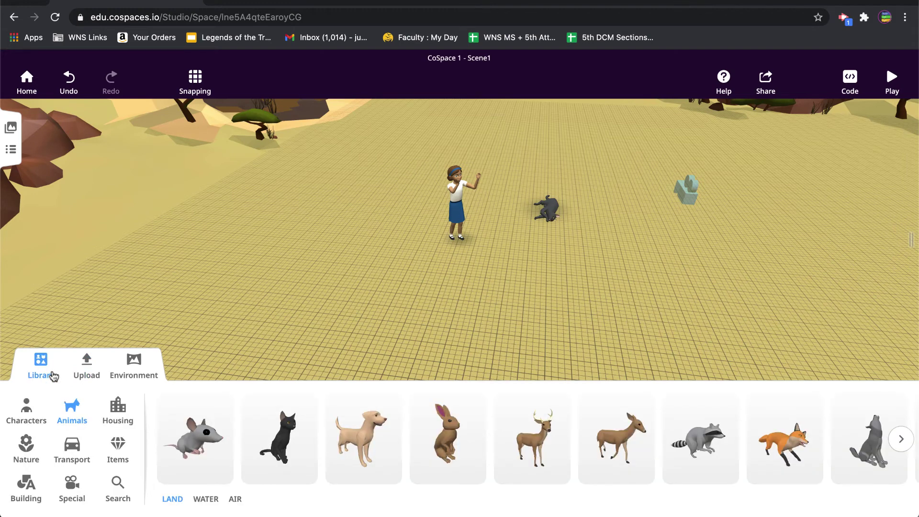
left_click(45, 364)
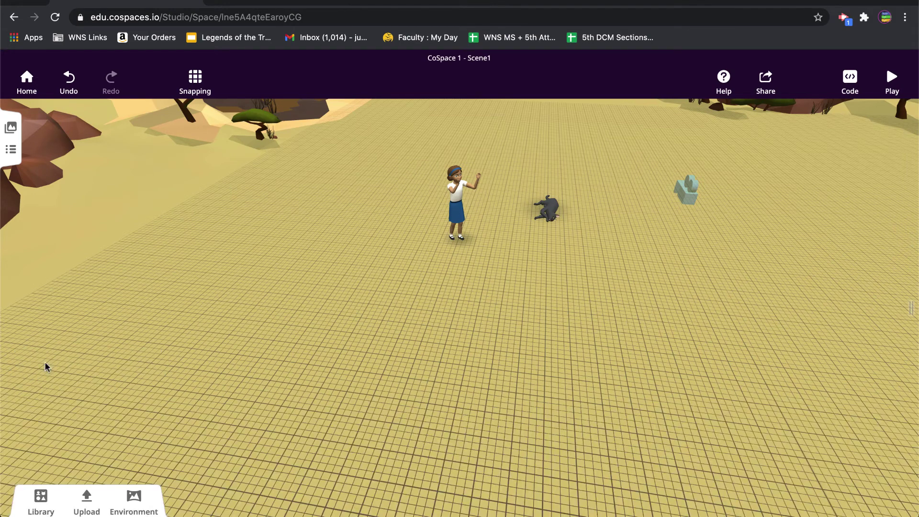
Step: Create an empty Scene 2 from the scene list, then reselect Scene1 and hide the list
left_click(11, 129)
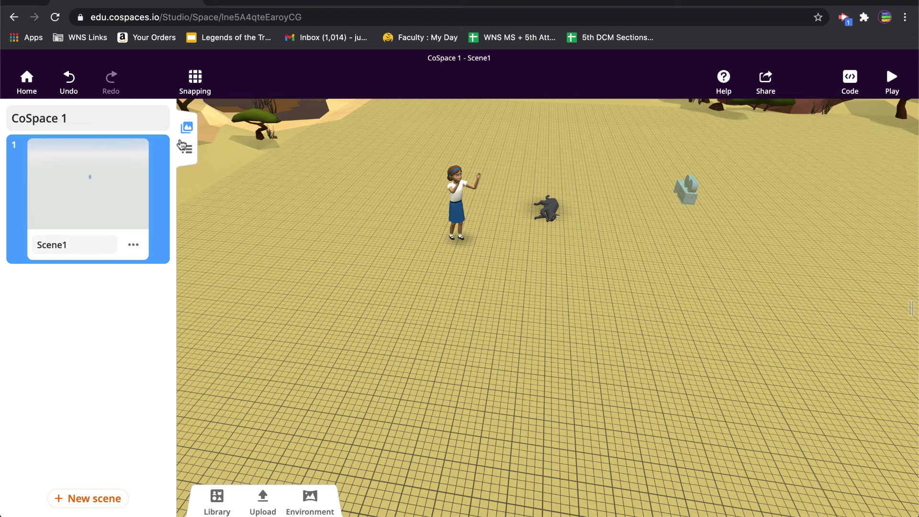
left_click(77, 247)
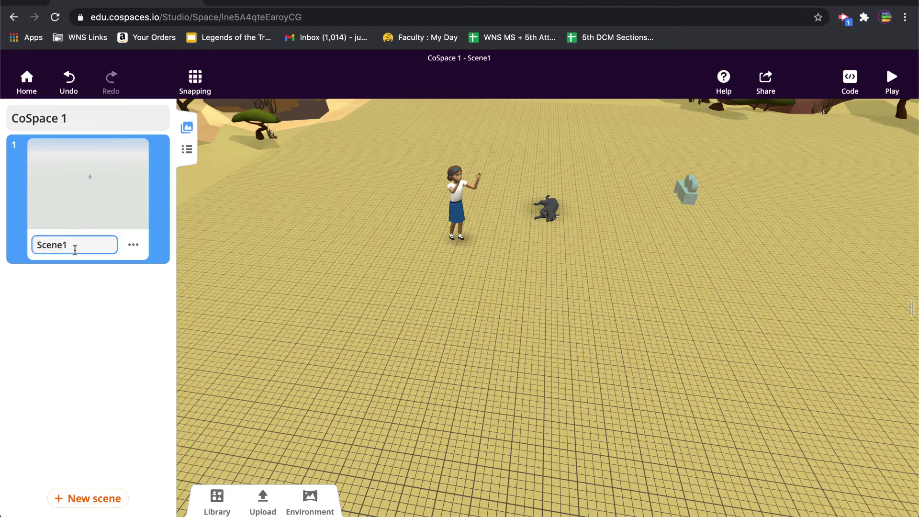
left_click(98, 500)
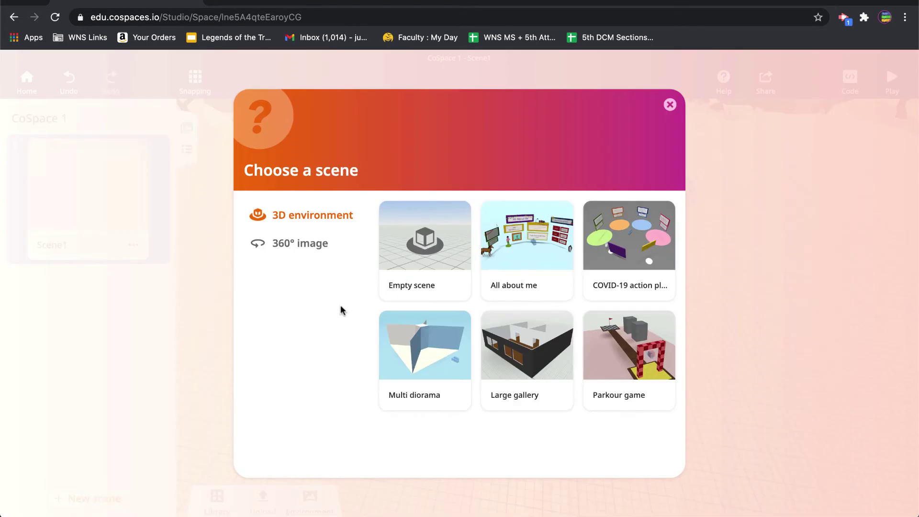
left_click(418, 249)
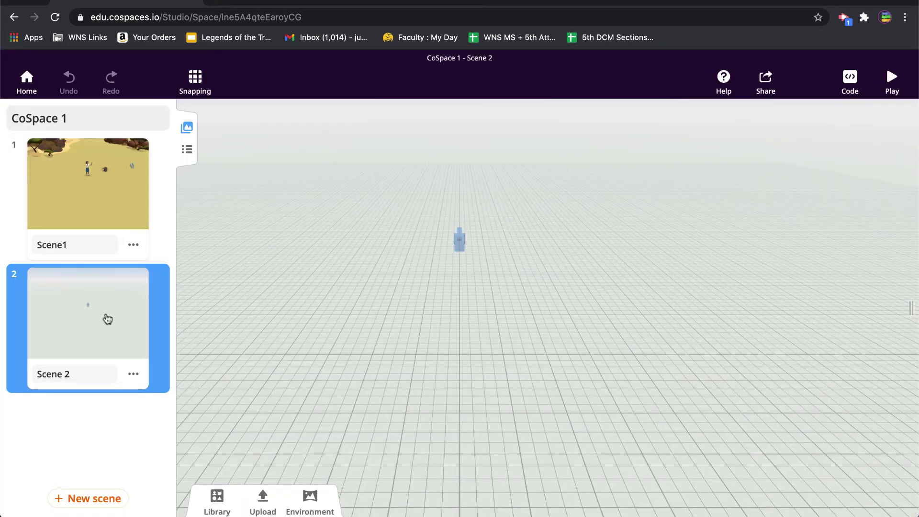
left_click(123, 220)
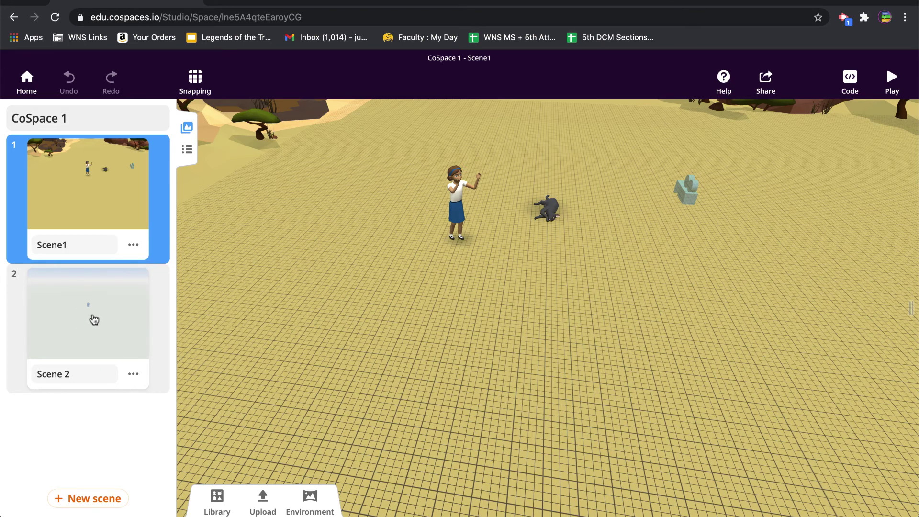
left_click(188, 128)
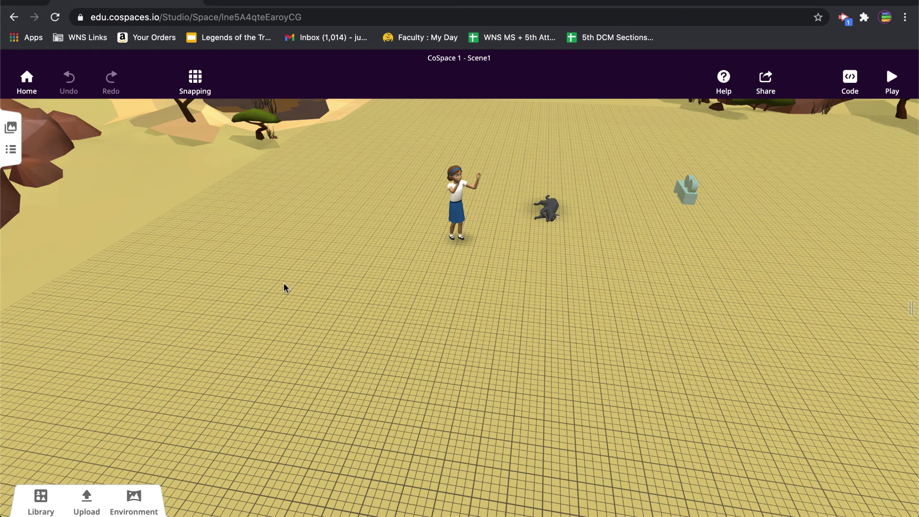
left_click(896, 80)
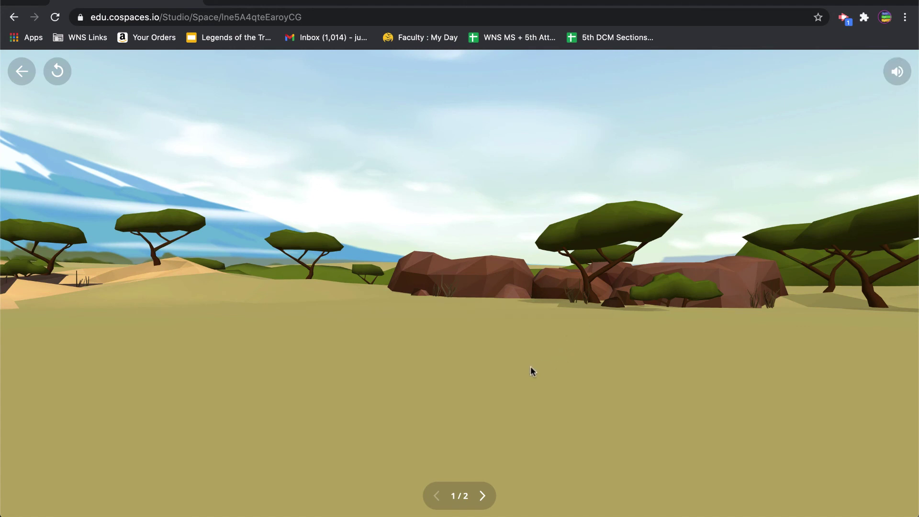
left_click_drag(484, 384, 290, 386)
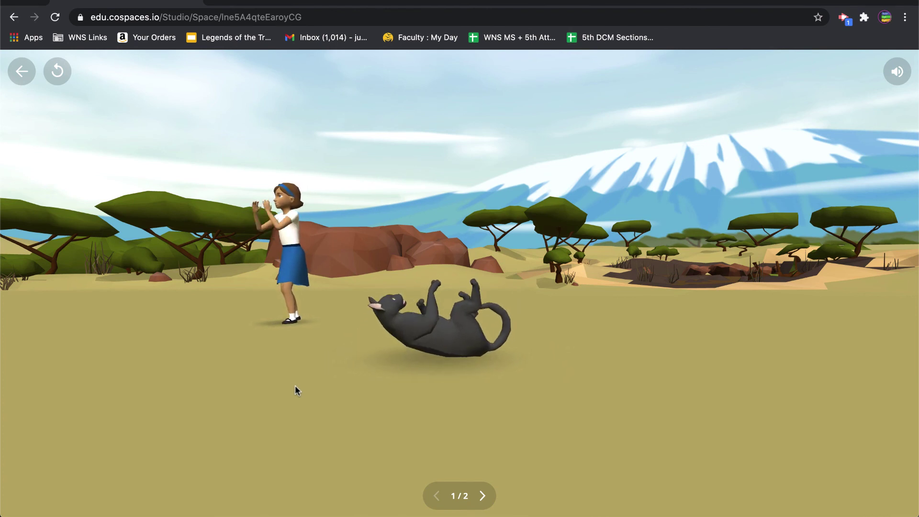
left_click(24, 76)
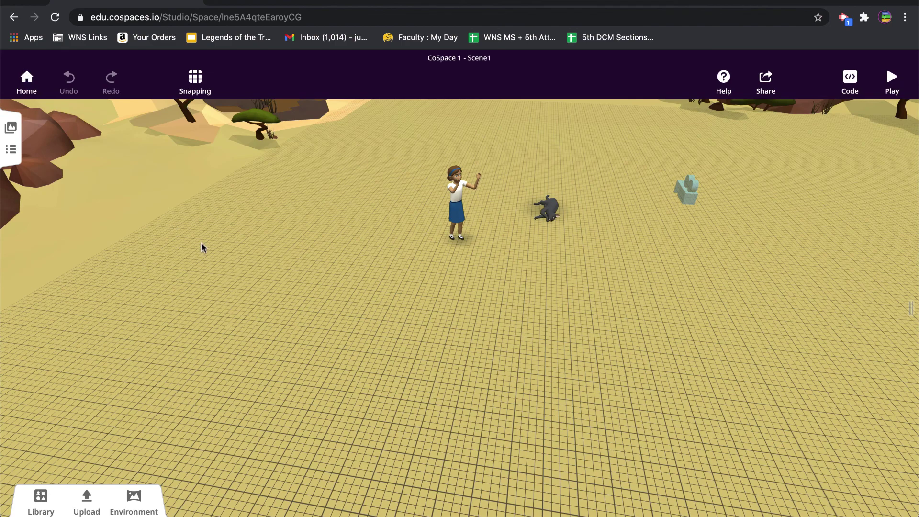
Step: Orbit the view slightly around the girl and the black cat on the savanna
left_click_drag(288, 247, 307, 236)
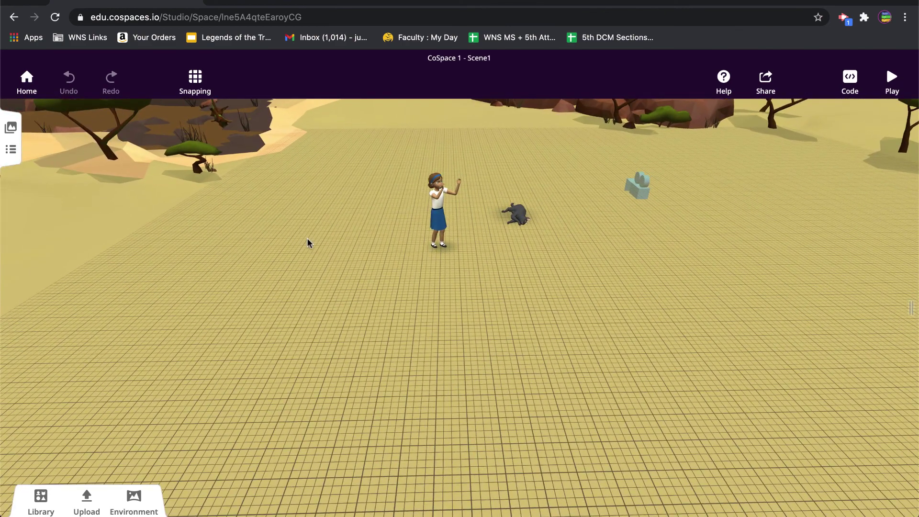